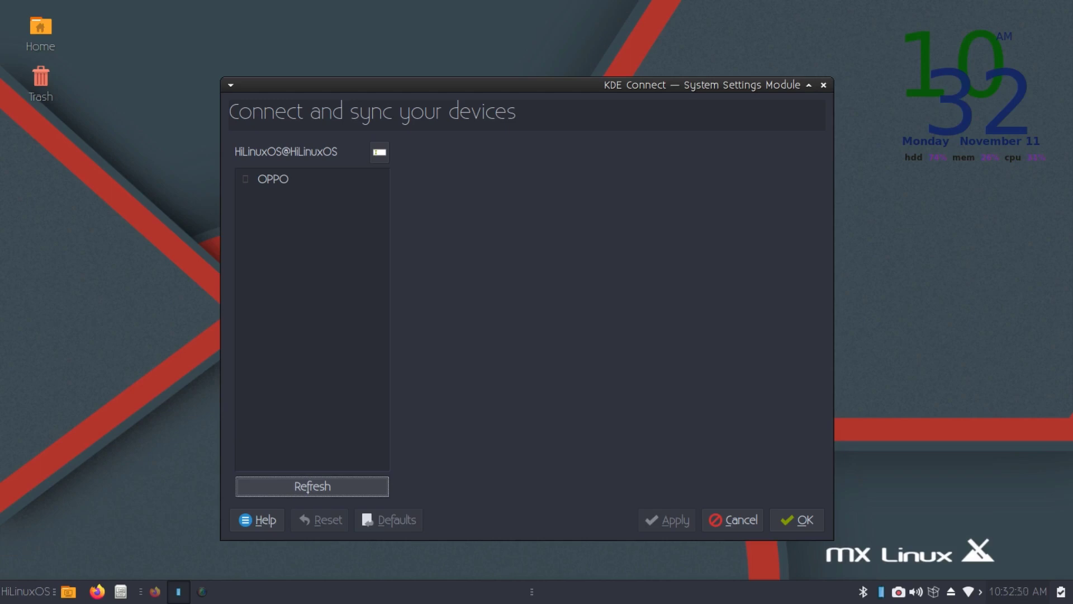
Step: Refresh the KDE Connect device list so the OPPO phone shows up as available
left_click(307, 490)
key("super")
key("ctrl+alt+t")
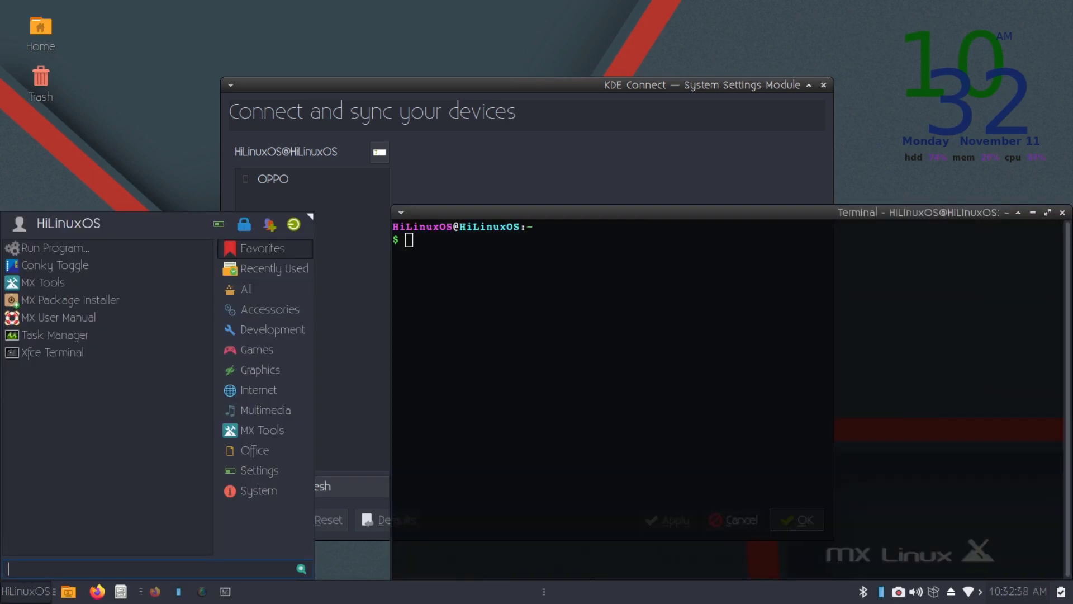
key("Down")
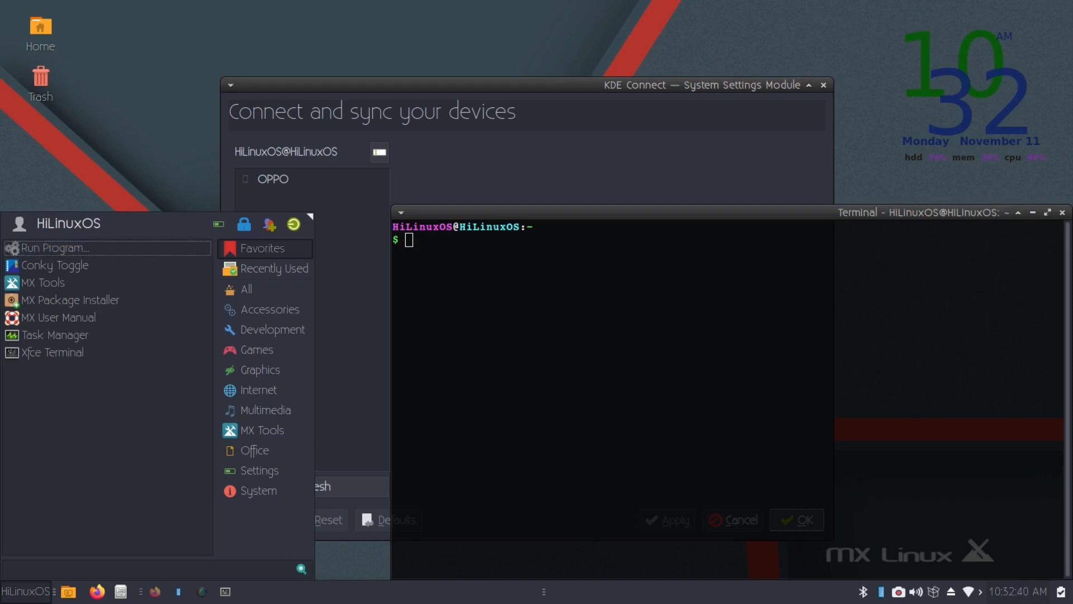
key("Escape")
type("sudo apt install indicator-kdeconnect kdeconnect")
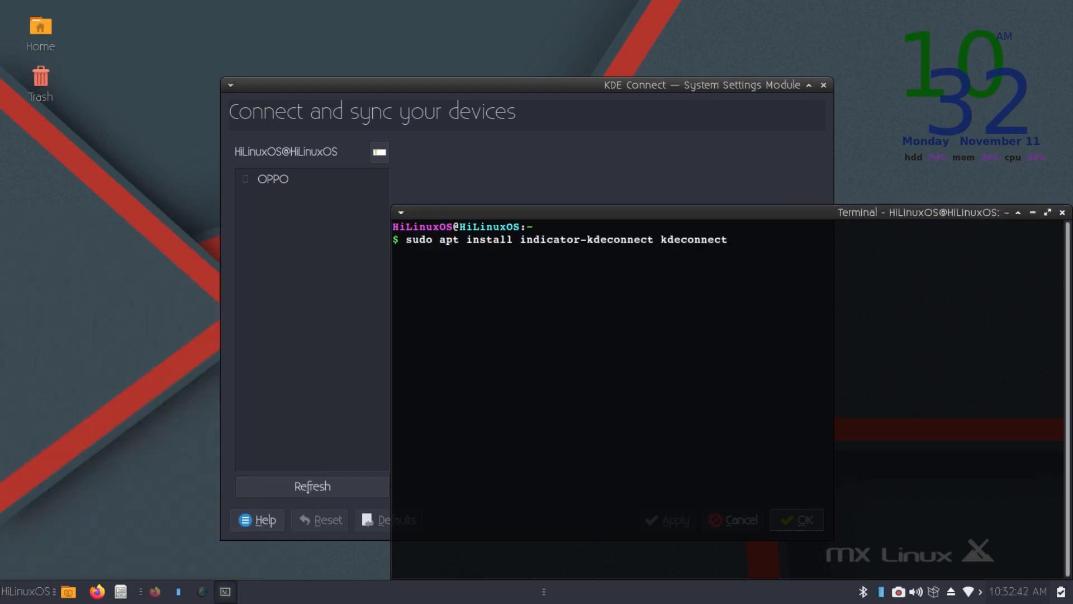
key("Up")
key("Up")
key("Up")
key("Up")
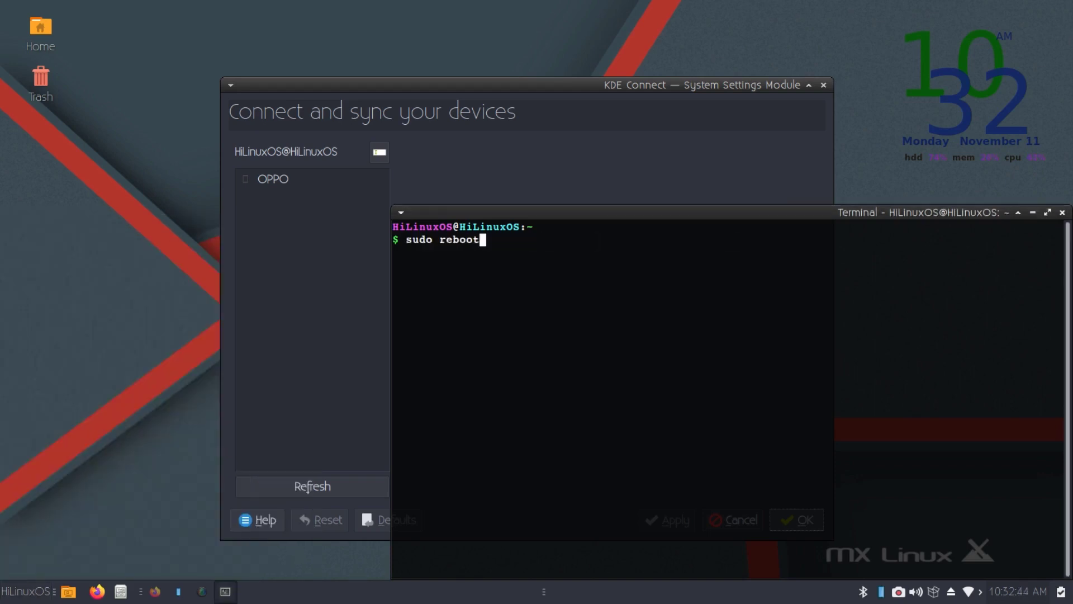
key("Down")
key("Down")
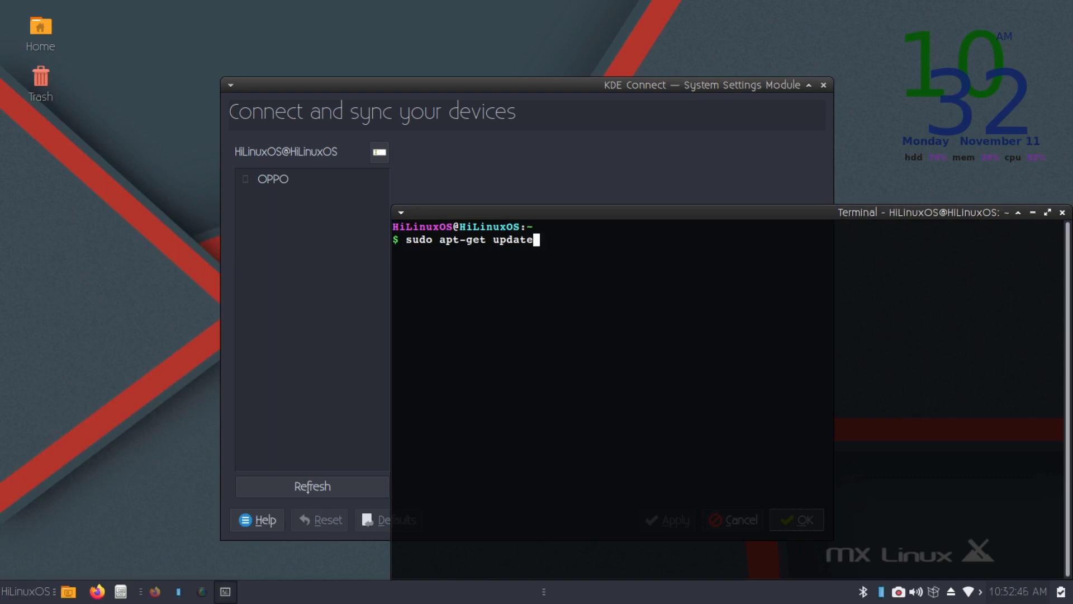
key("Up")
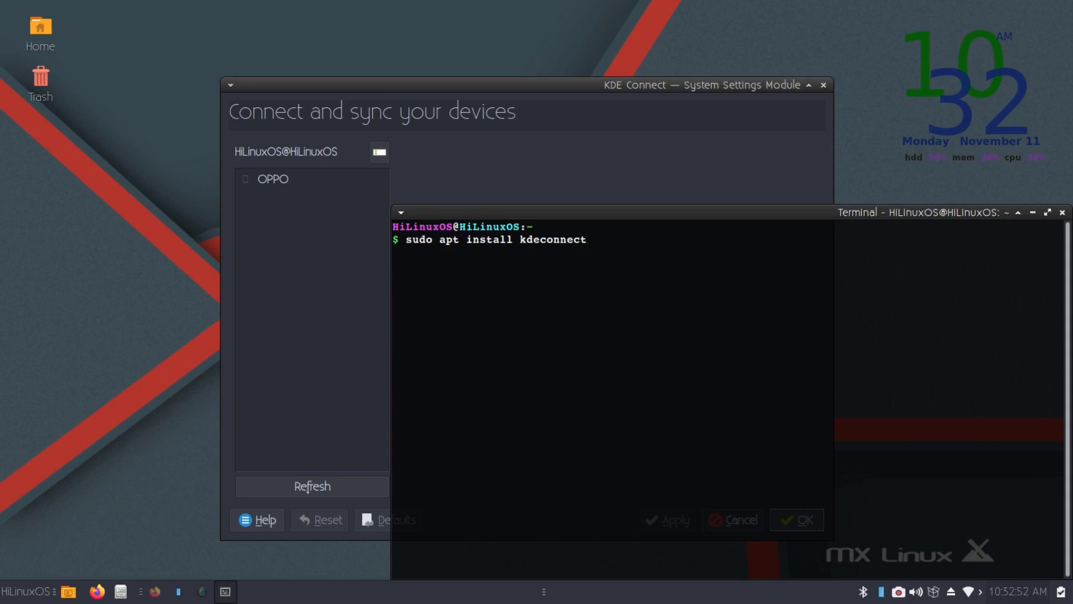
left_click_drag(615, 211, 411, 182)
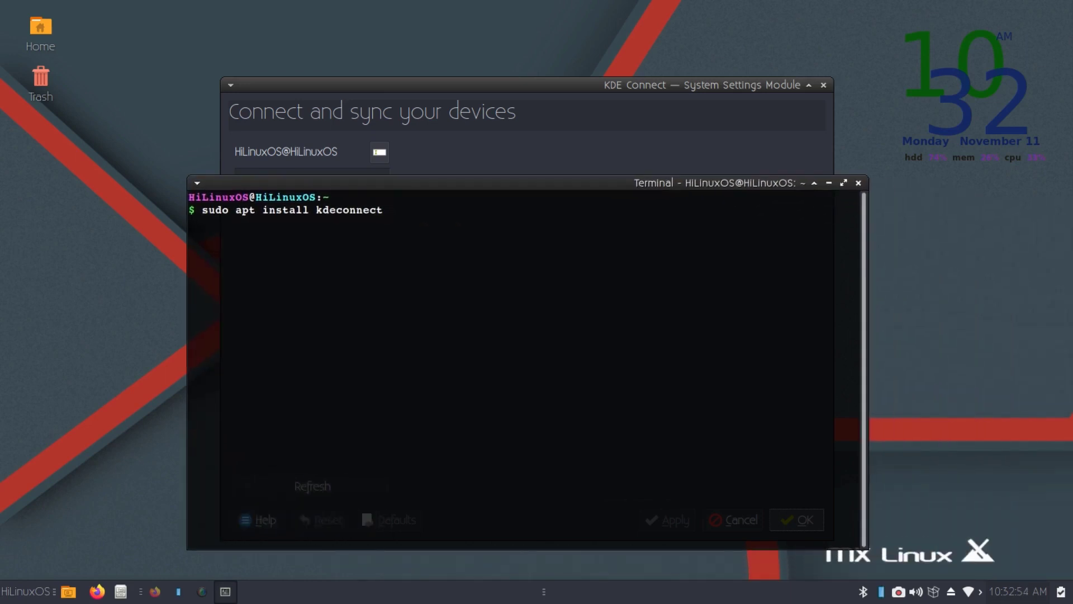
Step: Close the terminal, launch KDE Connect Settings from a 'kde' menu search, and open the OPPO device page
left_click(859, 183)
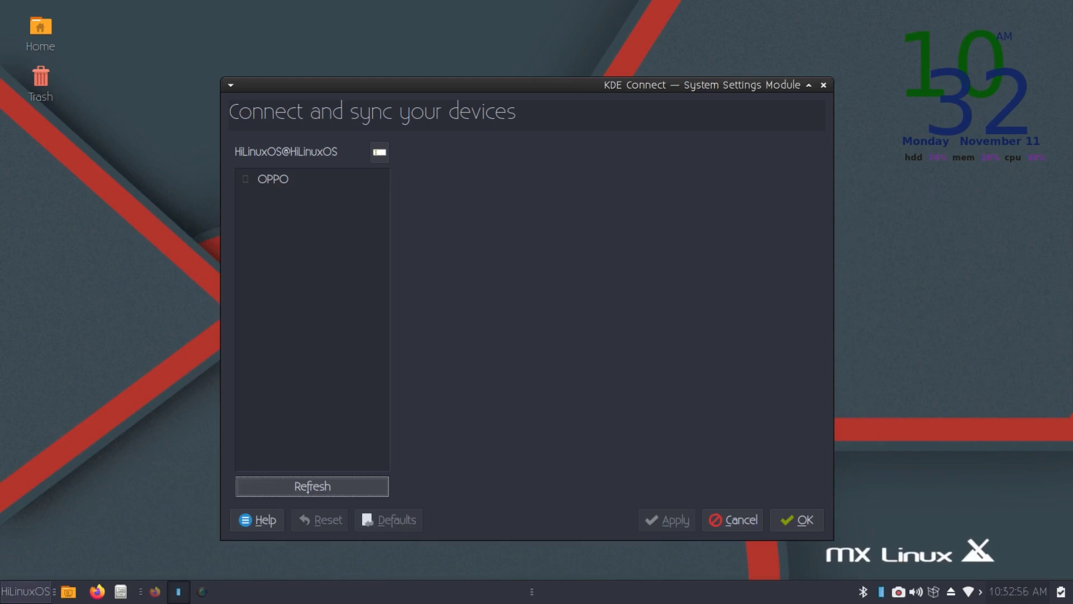
key("super")
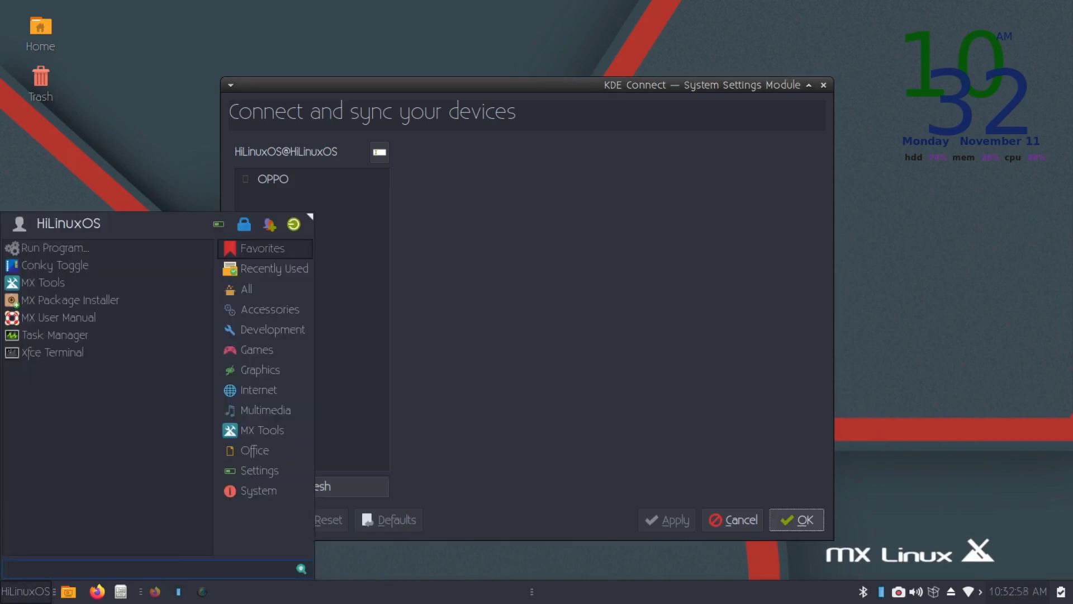
type("kde")
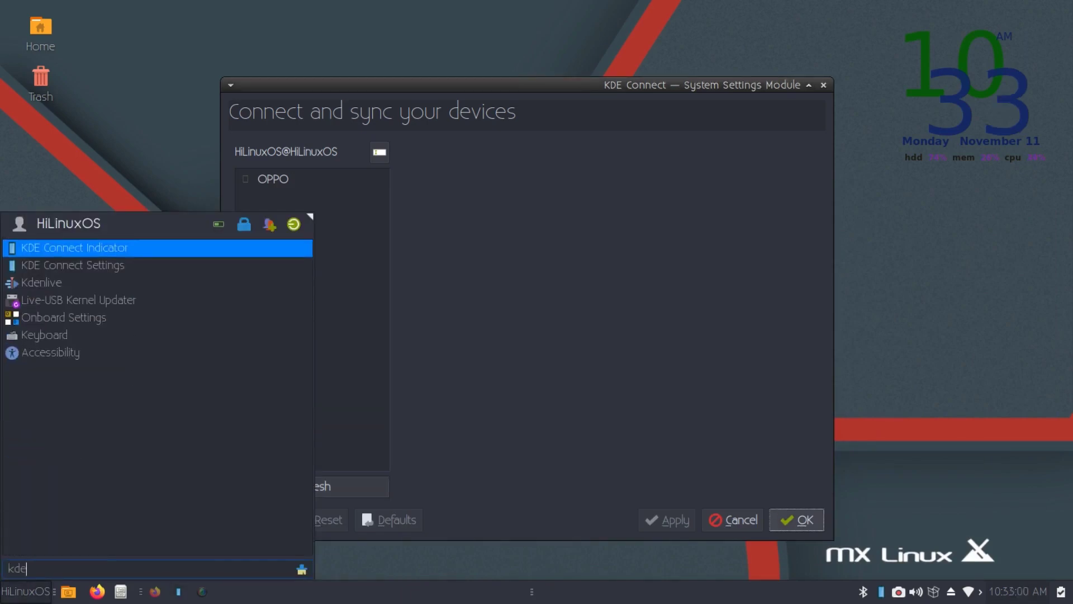
key("Down")
key("Down")
key("Down")
key("Up")
key("Up")
key("Up")
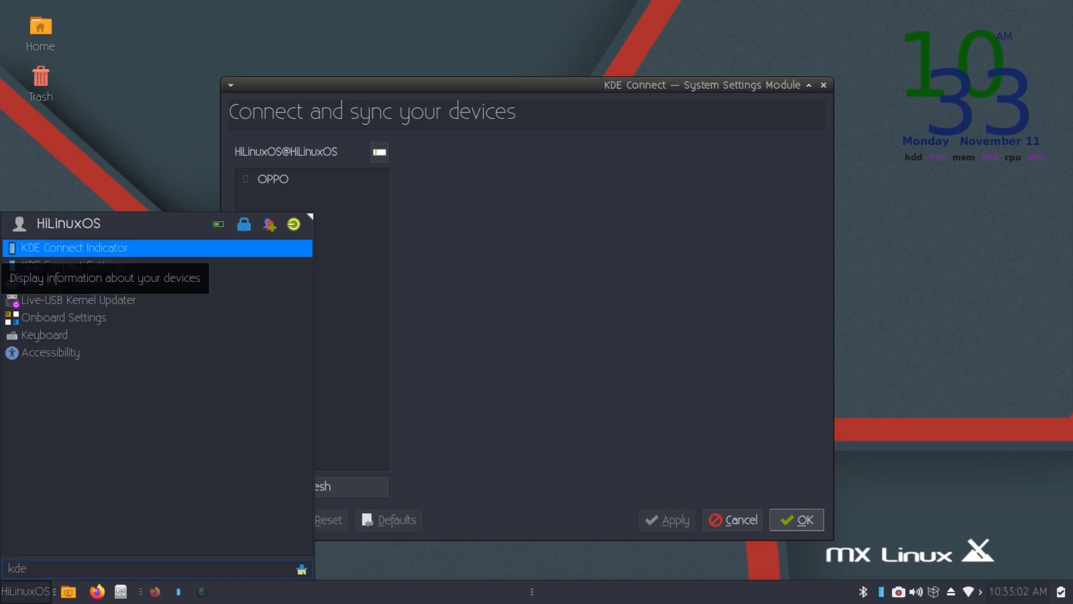
key("Down")
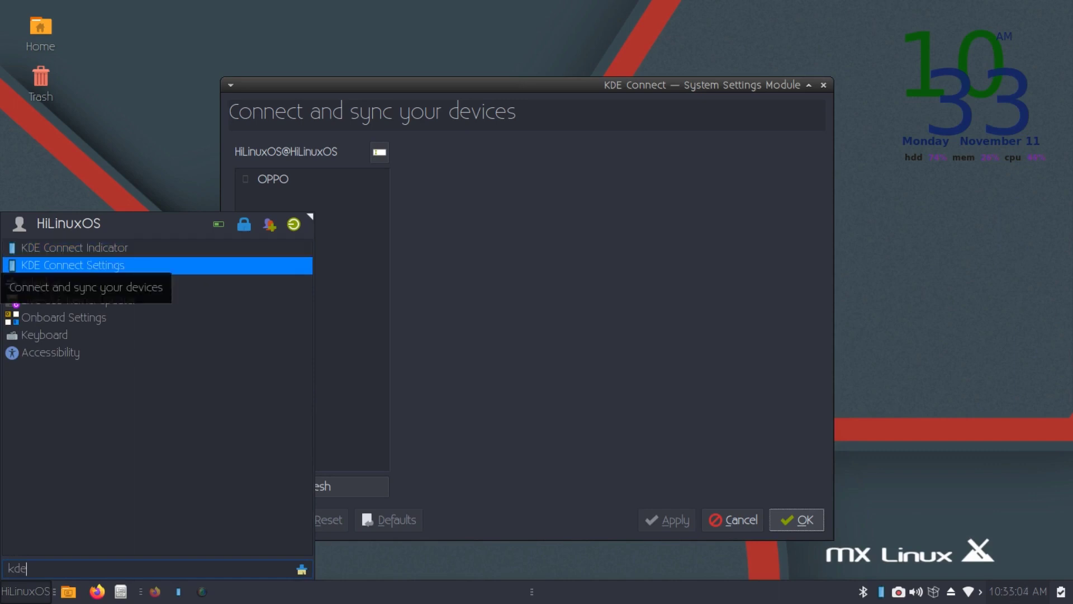
key("Down")
key("Down")
key("Escape")
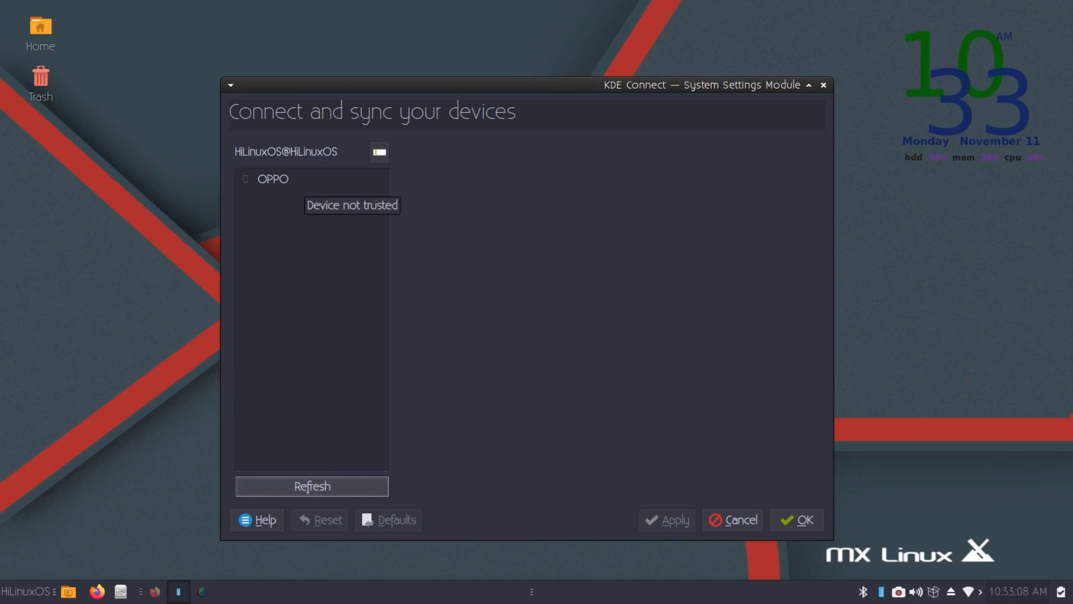
left_click(296, 180)
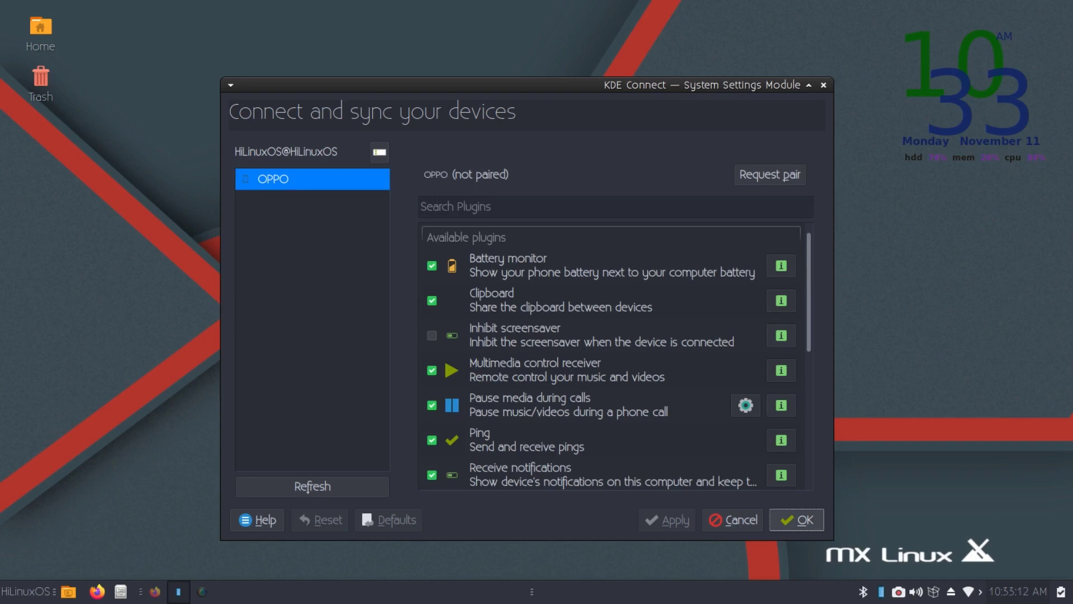
Step: Move the window left, request pairing with the OPPO phone, and scroll down its plugin list
left_click_drag(503, 84, 291, 116)
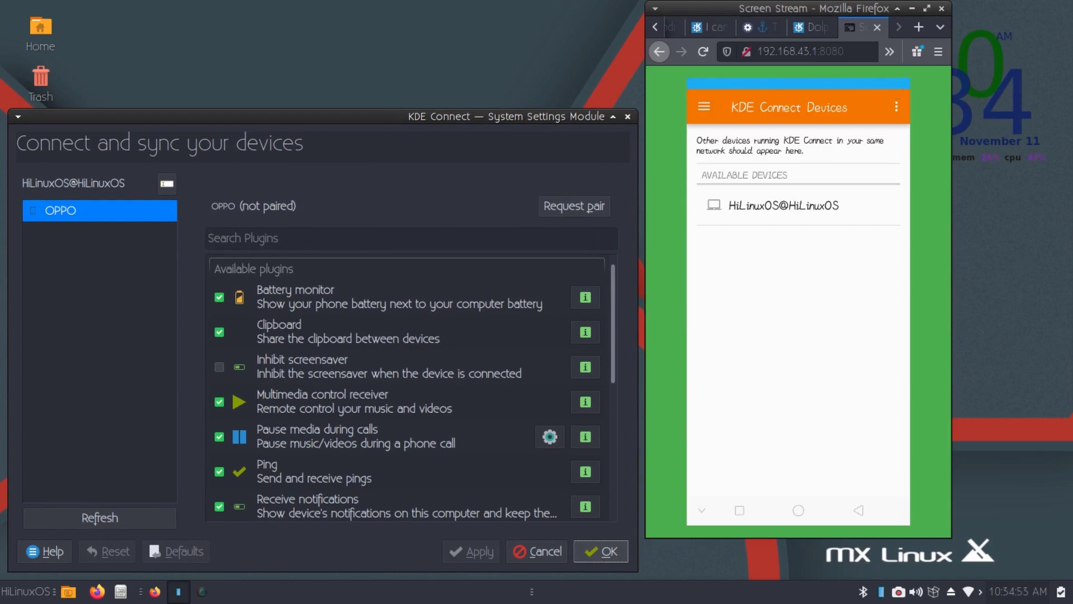
left_click(574, 206)
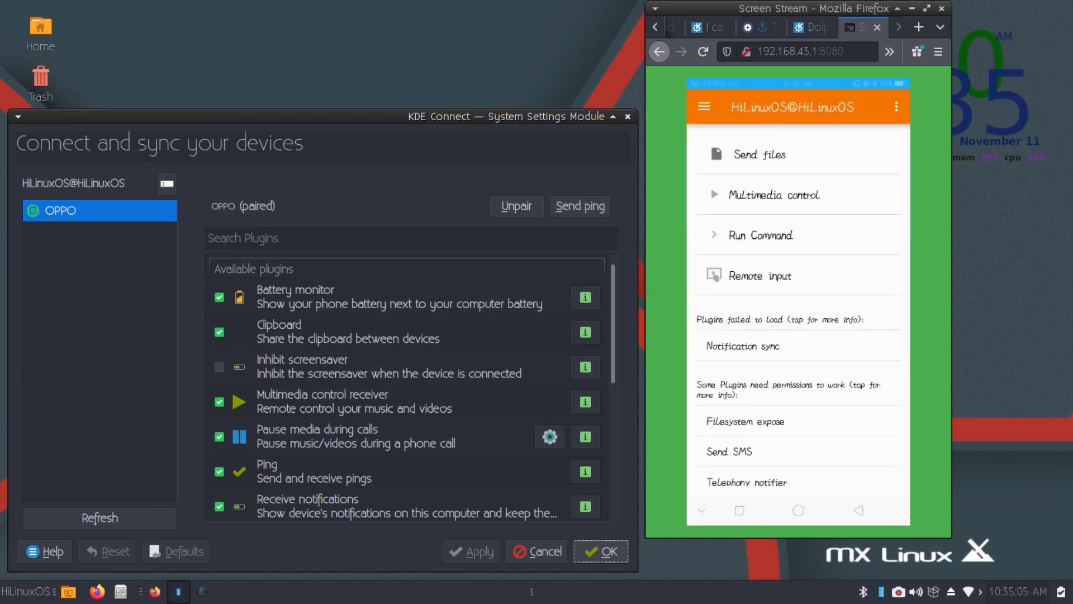
scroll(411, 386, "down", 5)
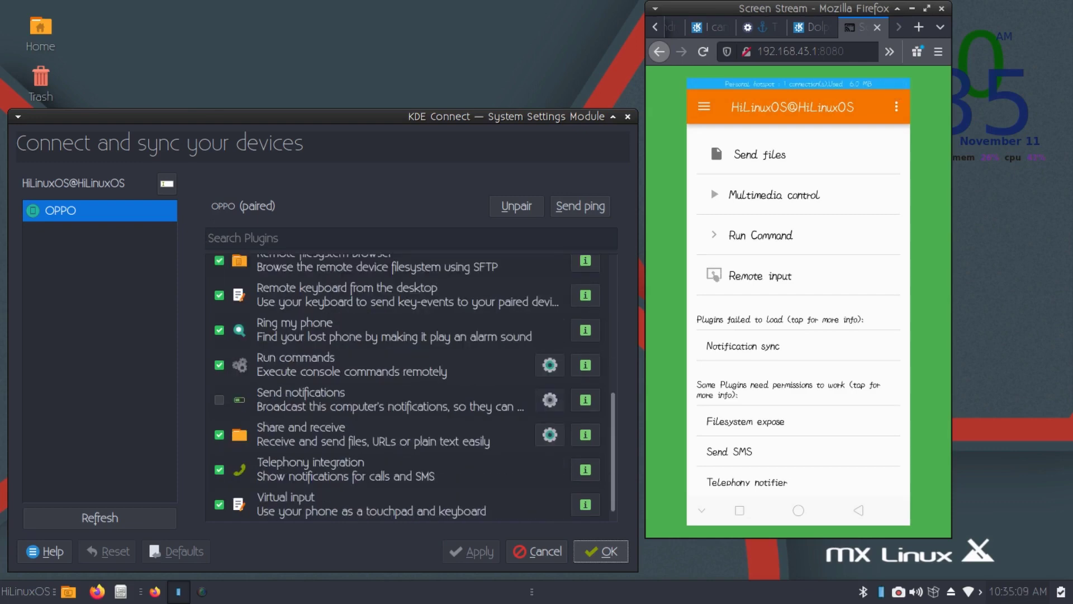
Step: Check the Share and receive settings, then open the home KDEConnect folder in Thunar with dot-folders hidden
left_click(549, 435)
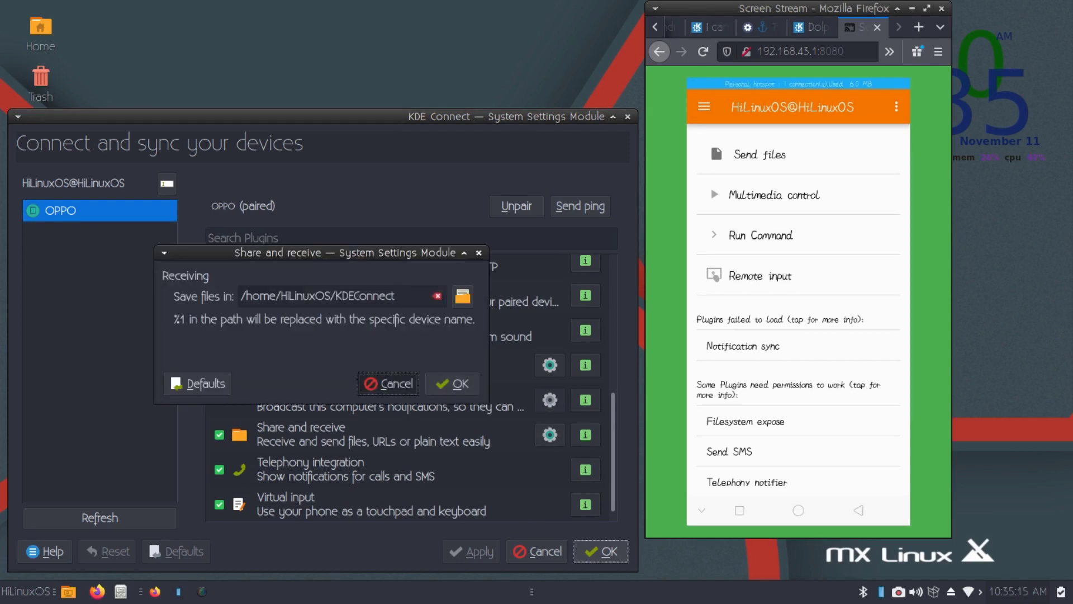
left_click(388, 383)
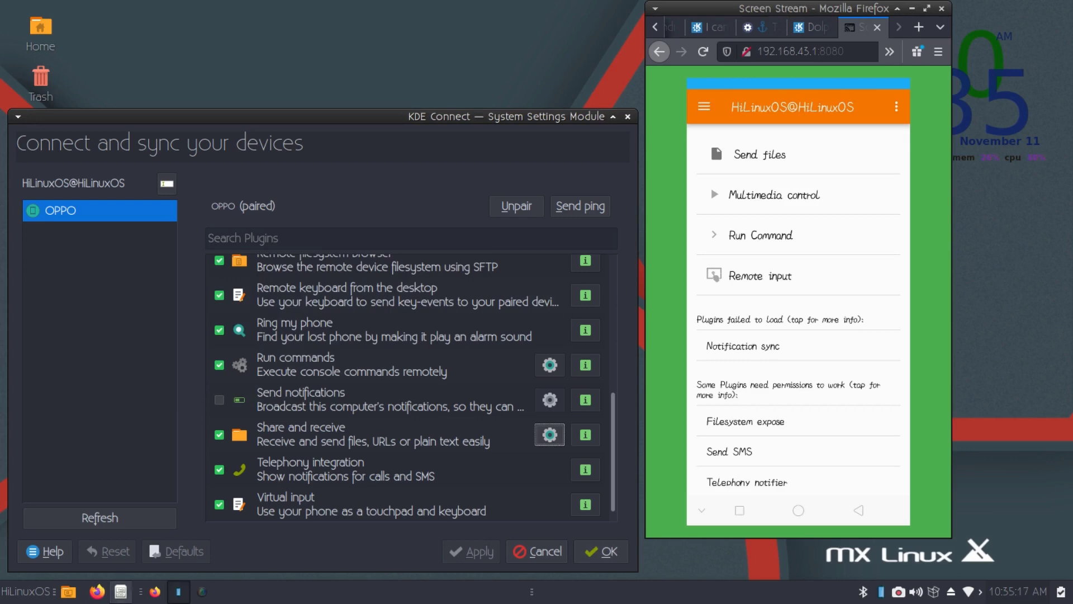
left_click(121, 591)
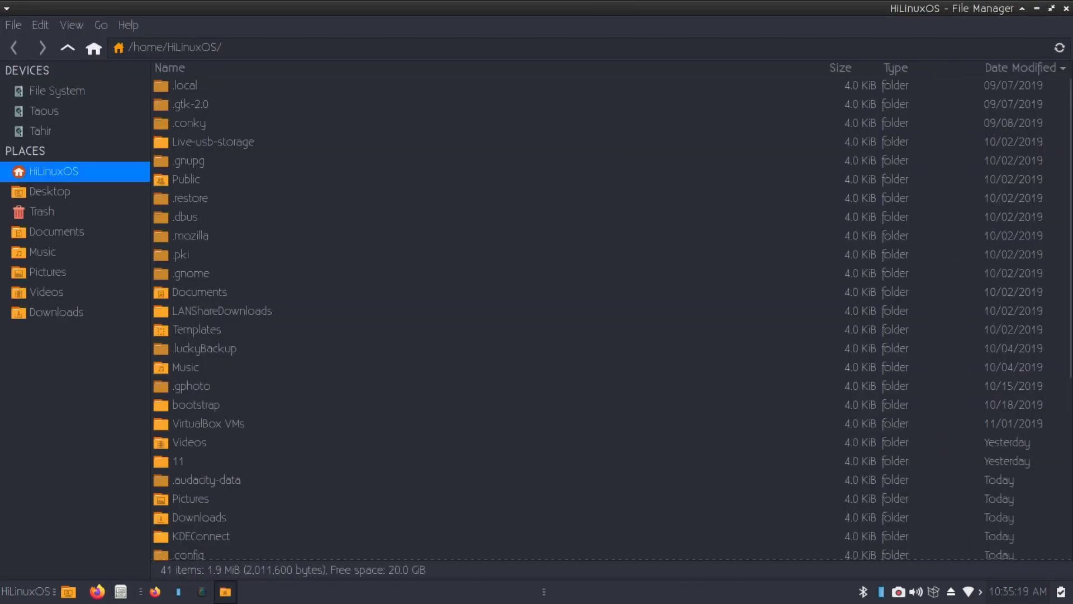
key("ctrl+h")
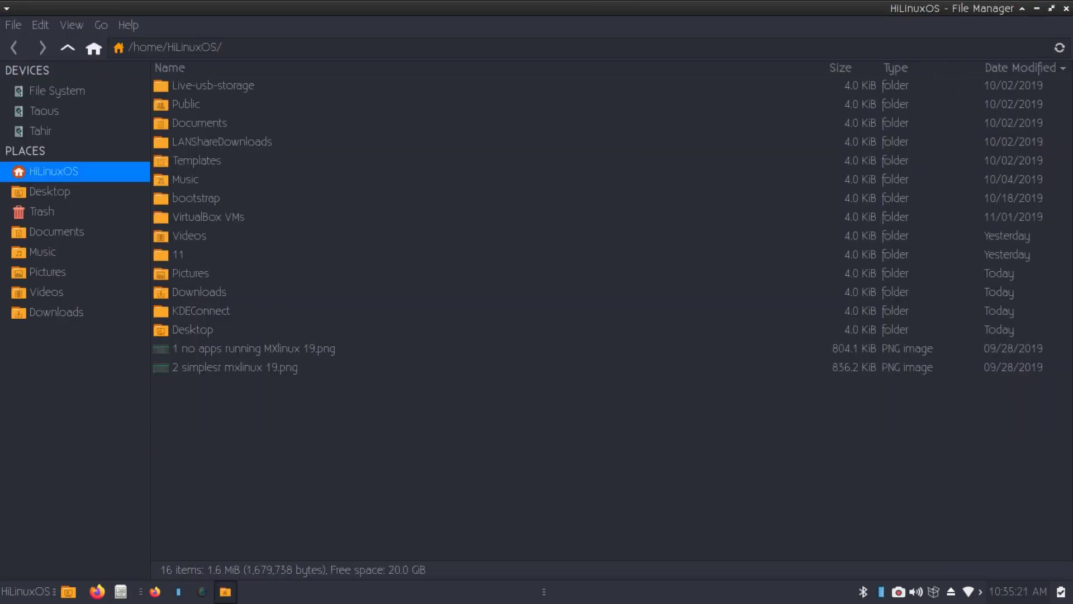
double_click(201, 311)
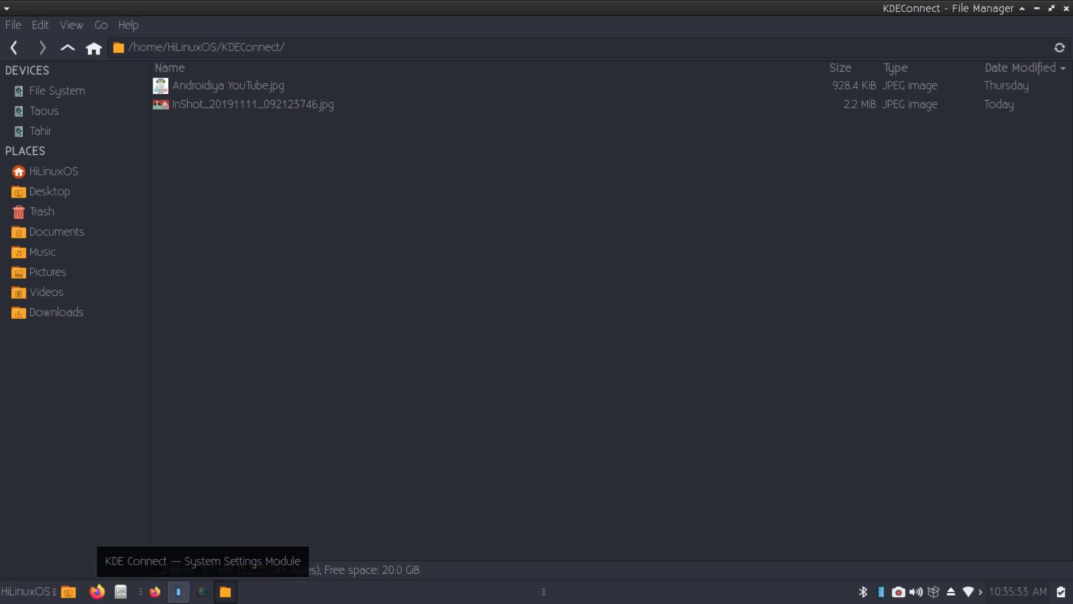
Step: Bring the KDE Connect settings and the phone's mirrored screen window to the front
left_click(178, 592)
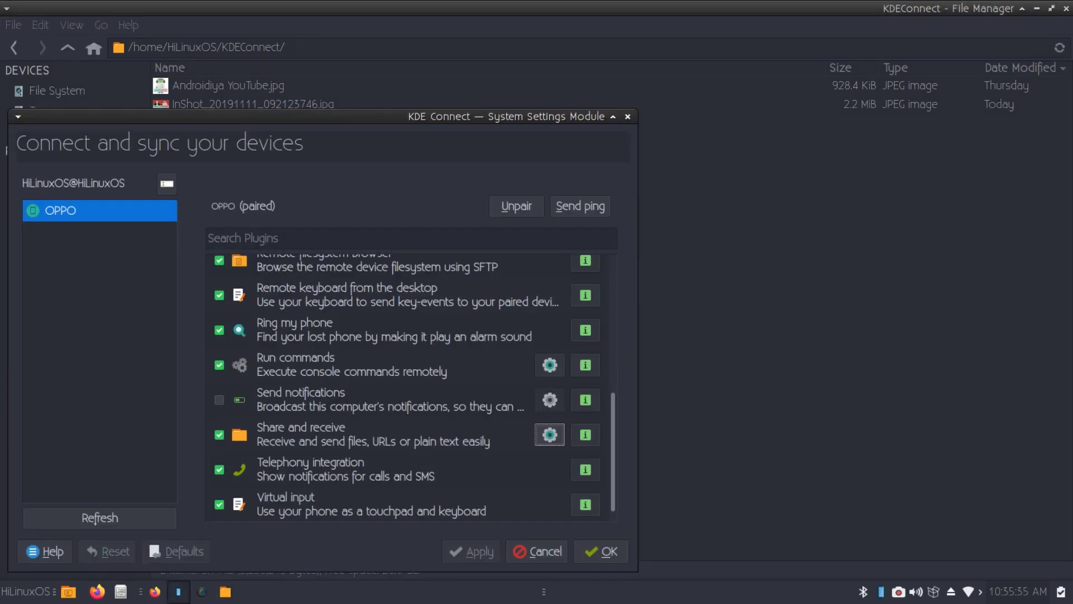
left_click(155, 591)
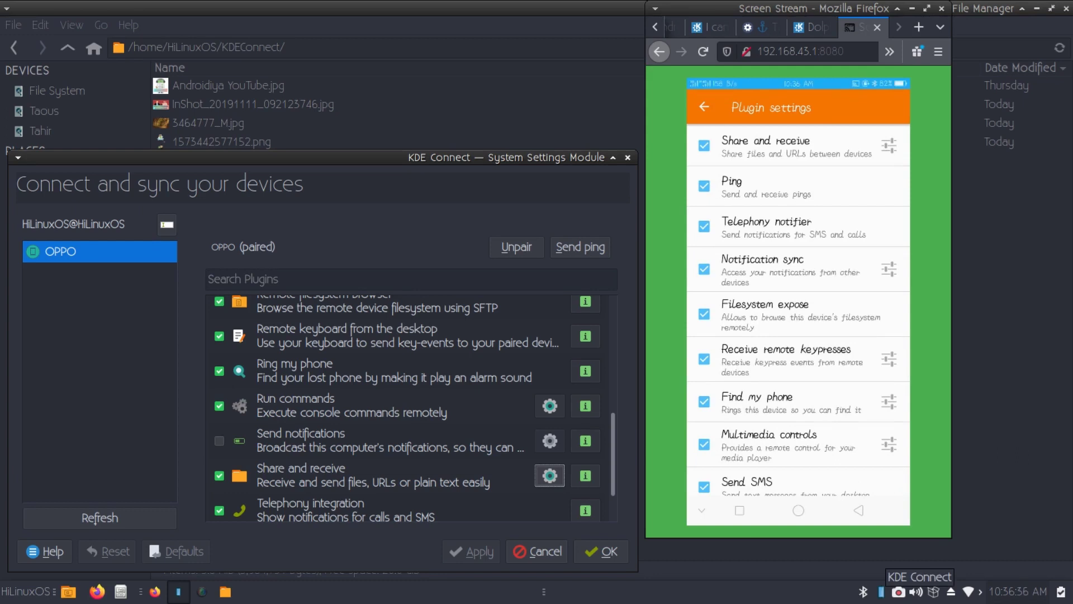
left_click(880, 591)
mouse_move(916, 570)
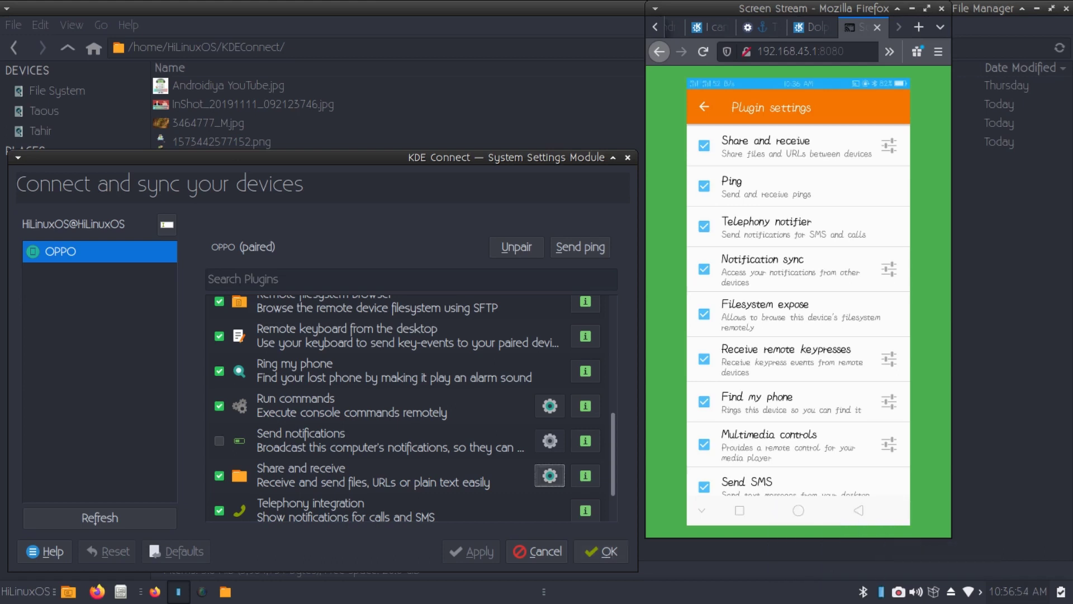
left_click(826, 532)
Step: Send '1 no apps running MXlinux 19.png' to the OPPO phone using the tray menu's Send file
left_click(881, 590)
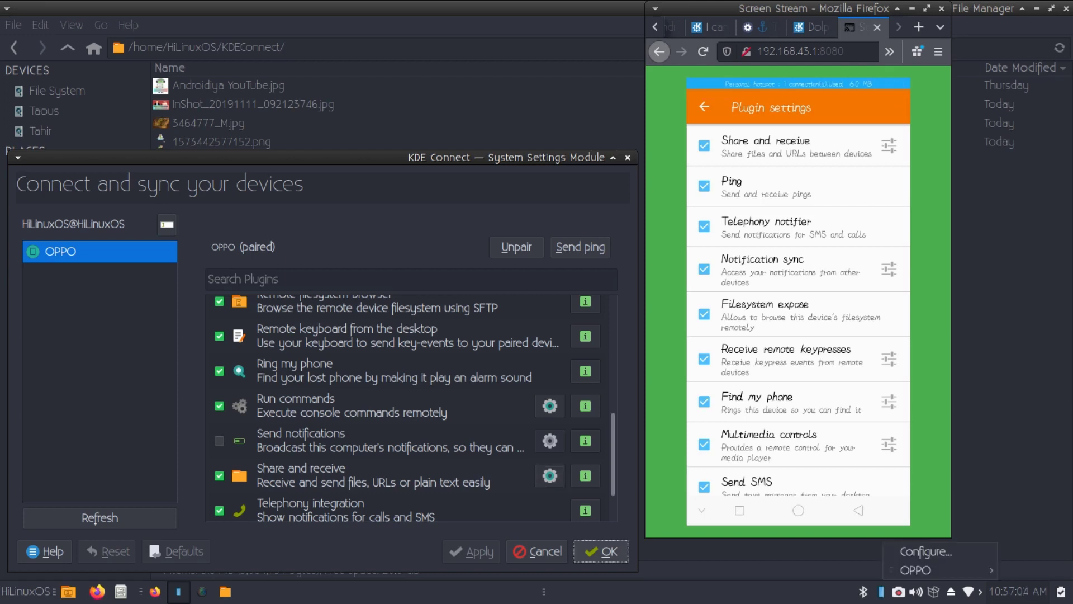
mouse_move(922, 569)
left_click(813, 568)
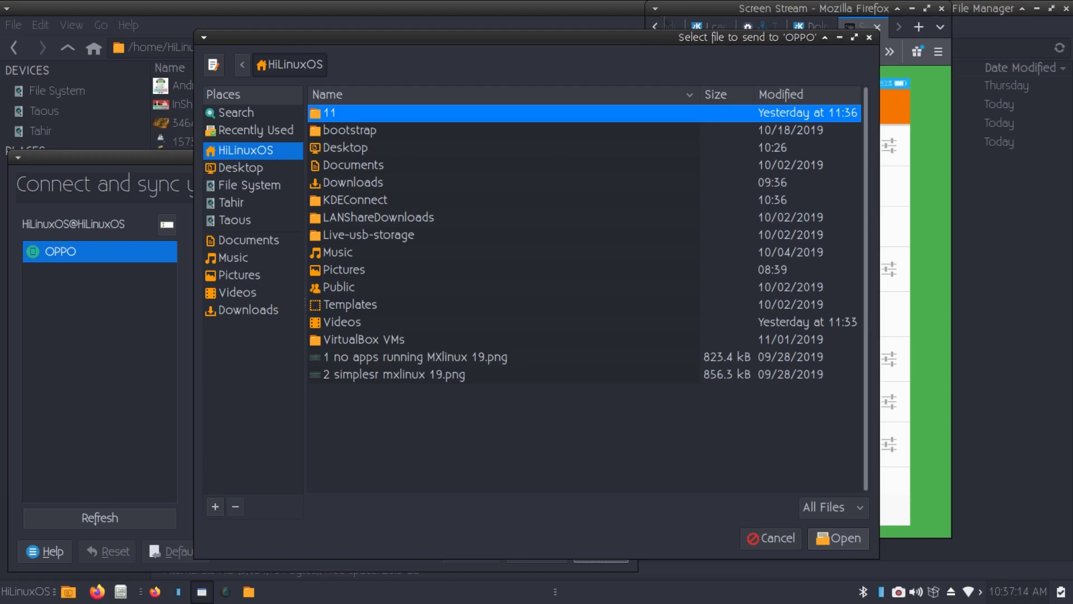
left_click(393, 374)
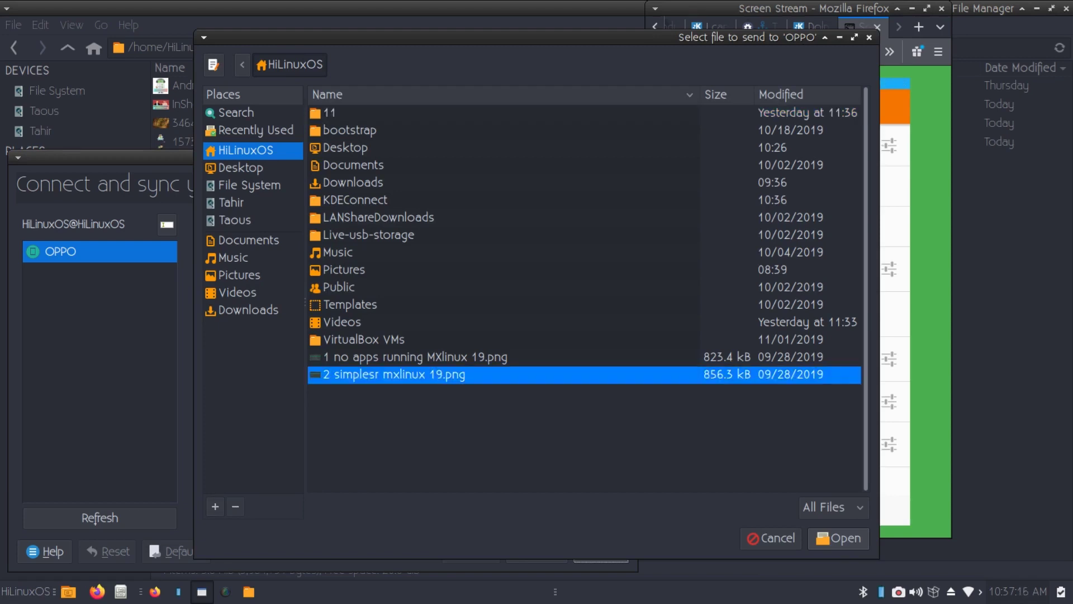
left_click(415, 357)
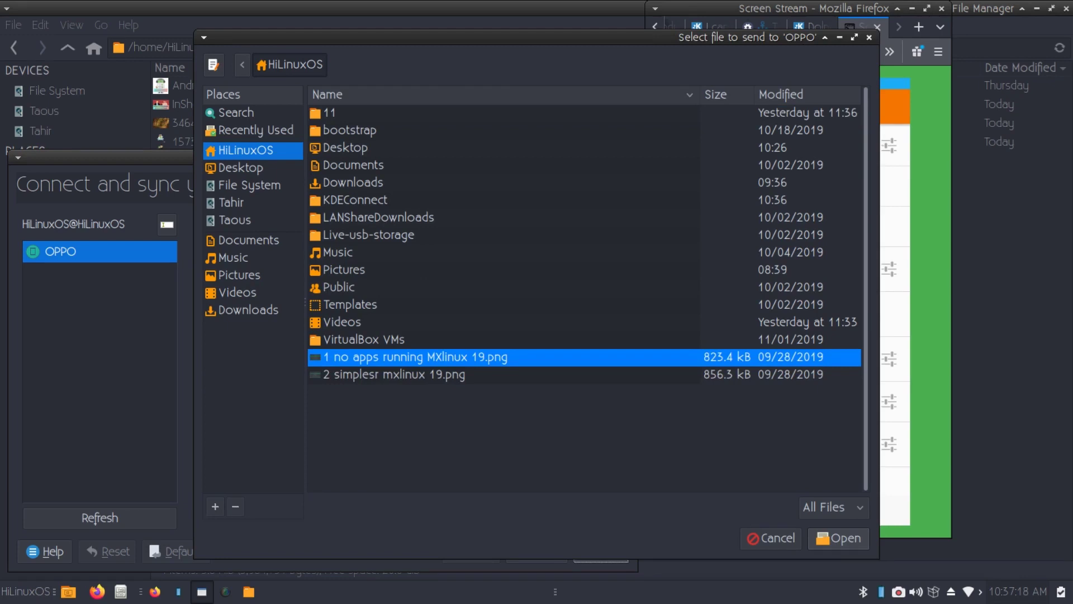
left_click(838, 537)
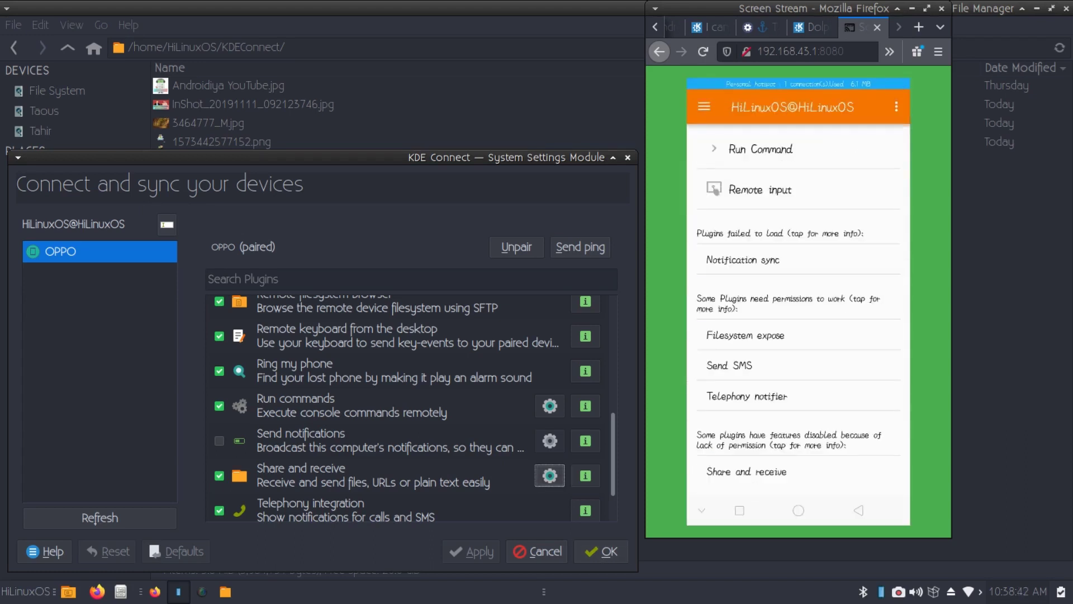
Step: Start operating the phone's mirrored screen to grant Filesystem expose its storage permission
left_click(896, 92)
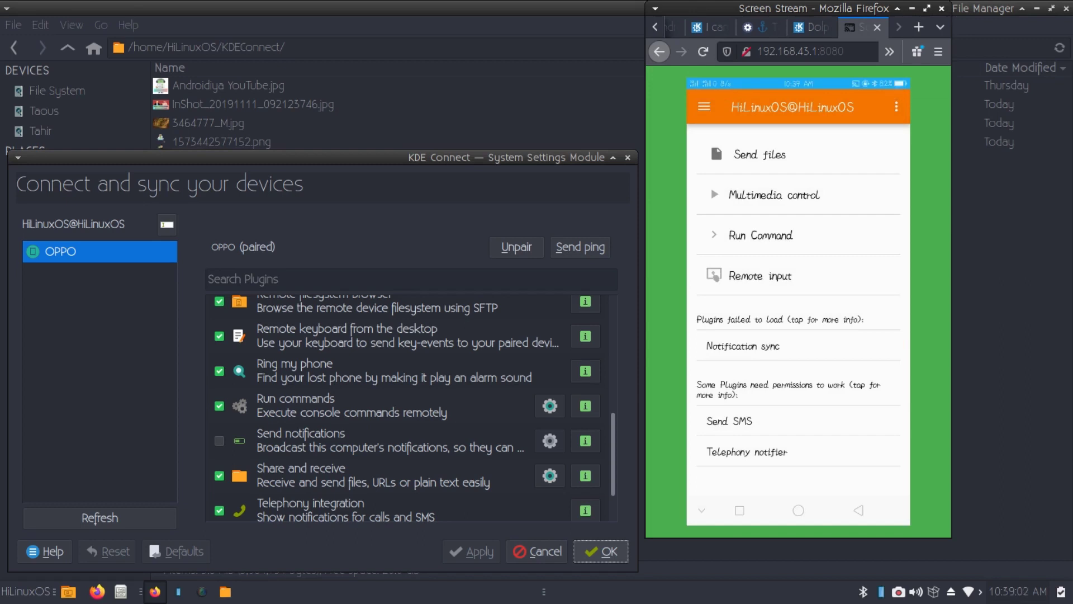
Step: Send '1 no apps running MXlinux 19.png' to the OPPO phone again via tray menu Send file
left_click(881, 590)
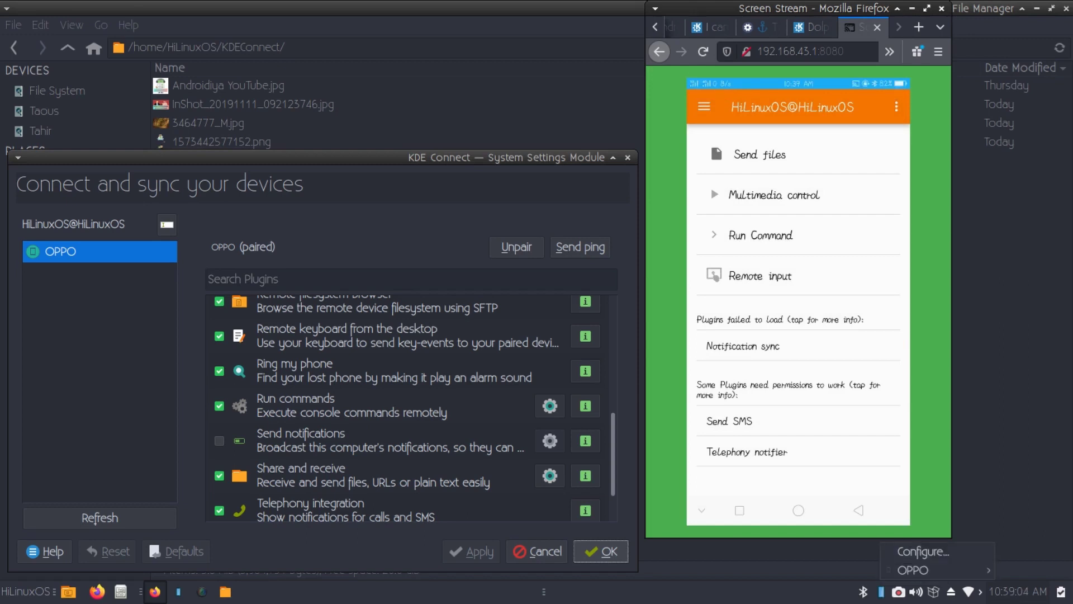
mouse_move(916, 569)
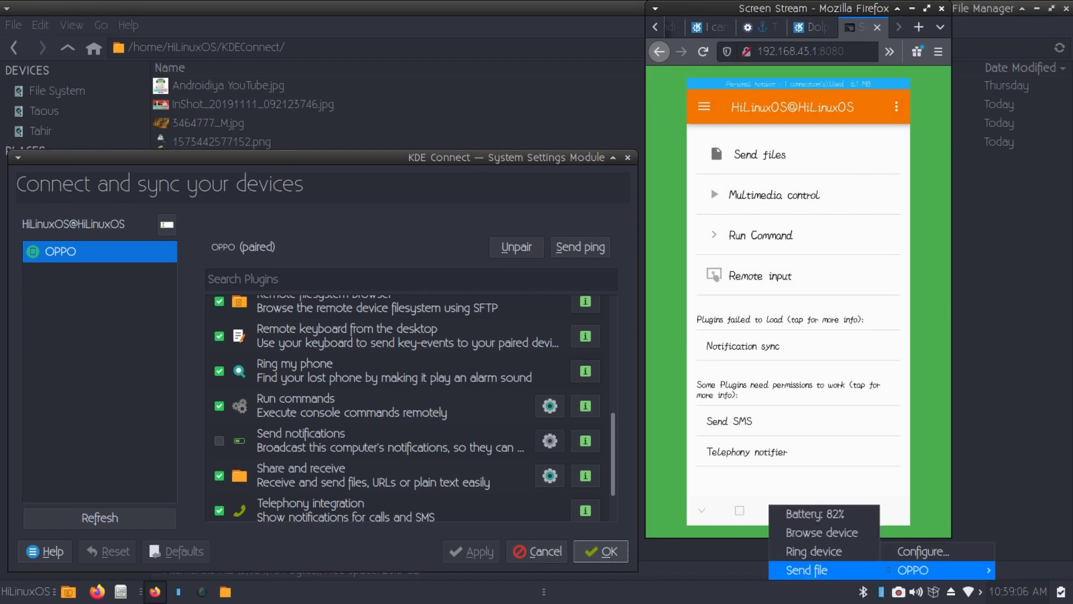
left_click(807, 569)
left_click(414, 356)
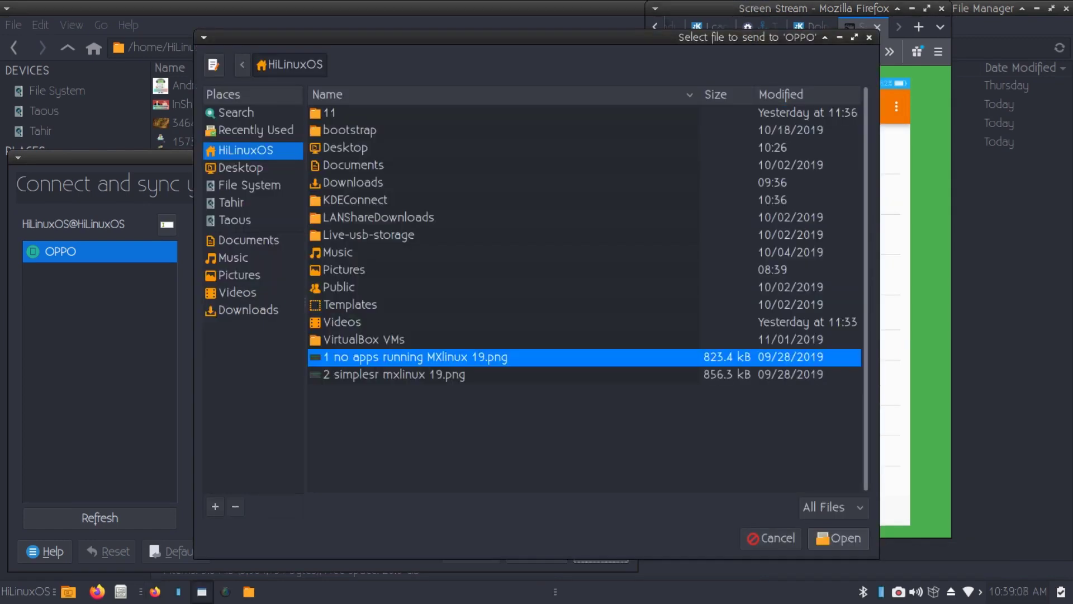
key("Return")
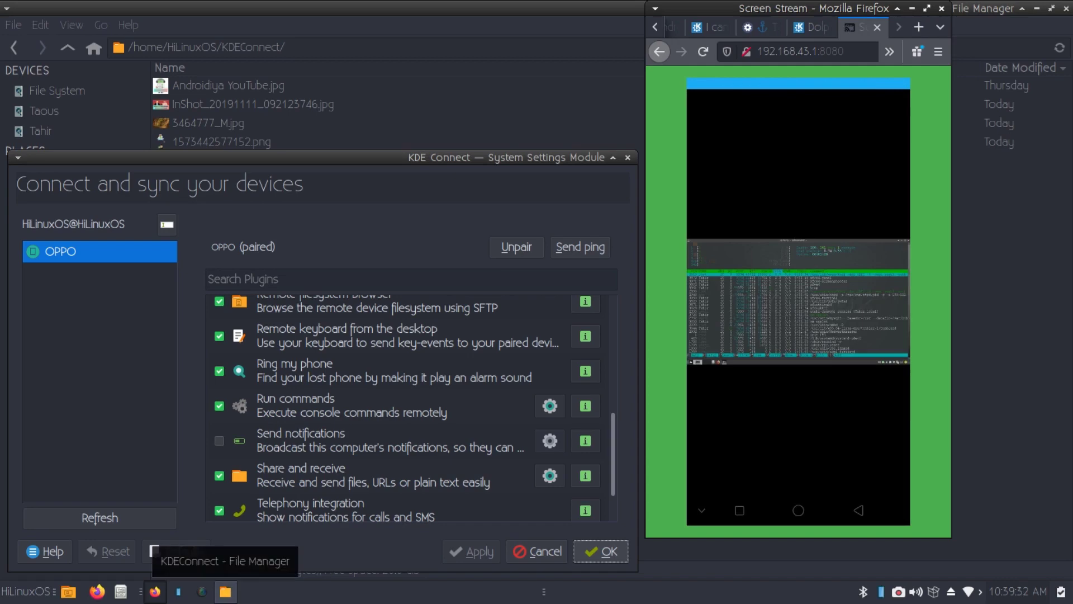
Step: Return Thunar to /home/HiLinuxOS, open '1 no apps running MXlinux 19.png' in the viewer, then close it
left_click(225, 591)
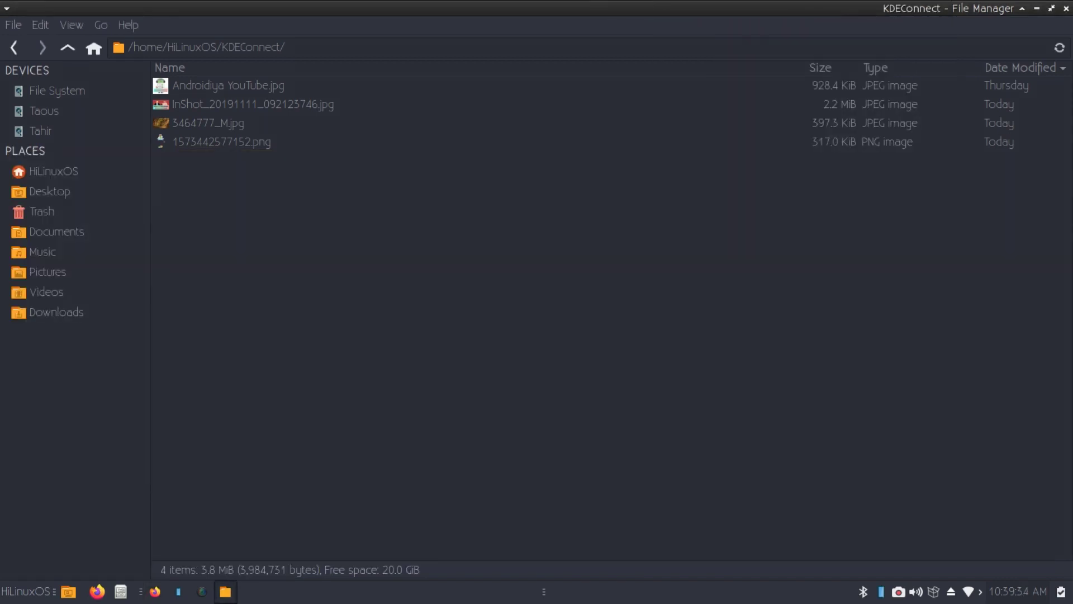
key("alt+Up")
left_click(254, 348)
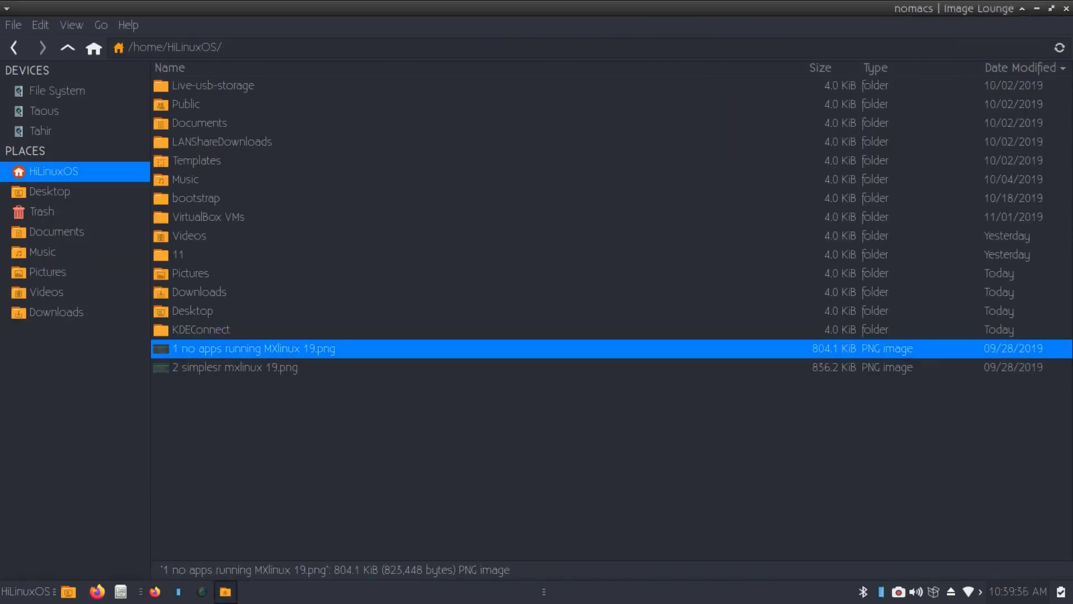
key("Return")
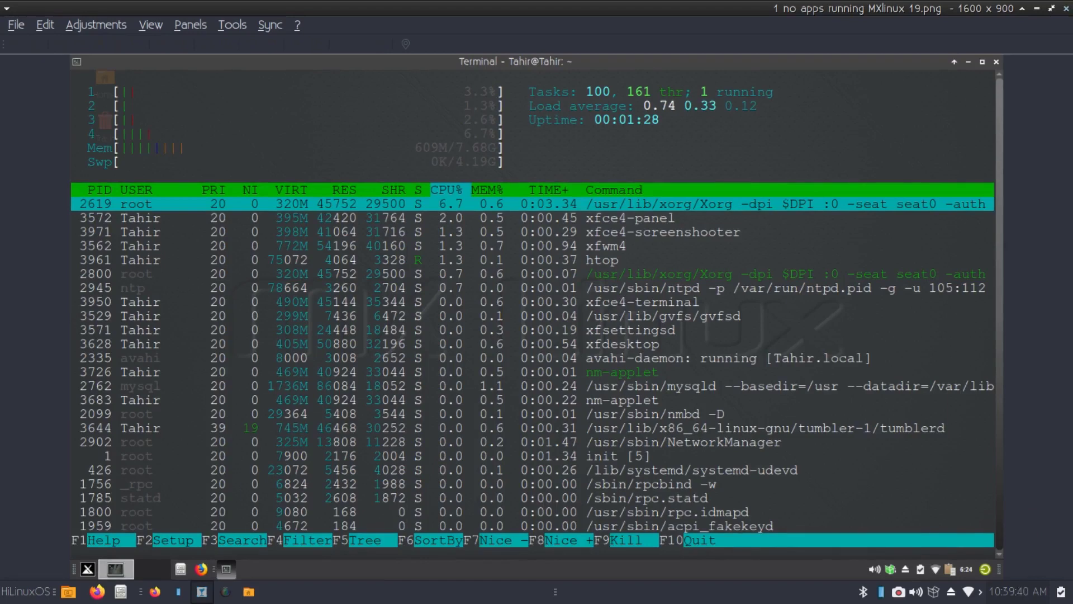
key("Escape")
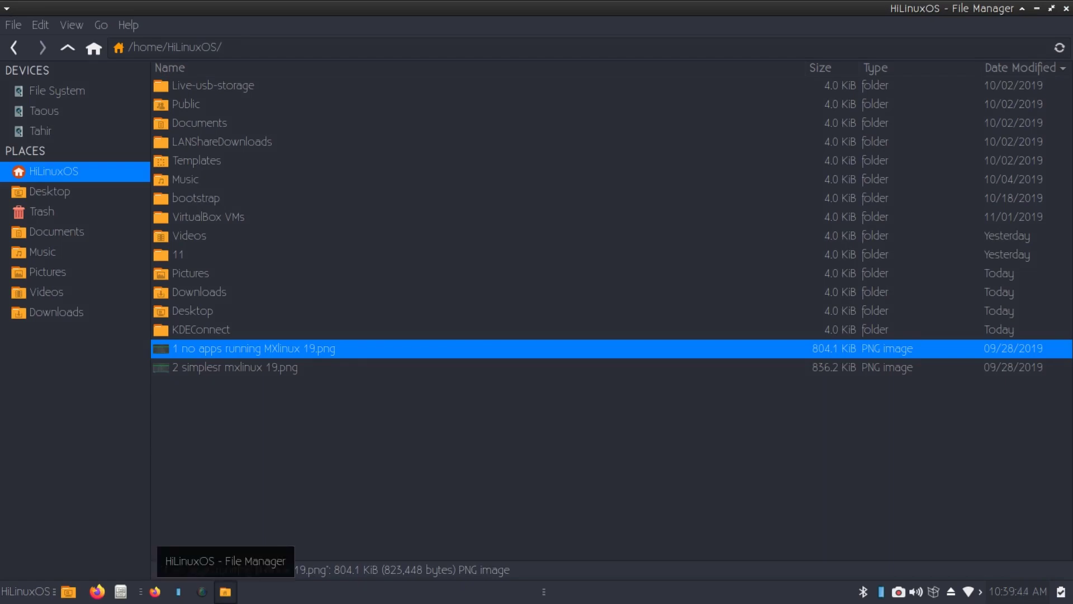
Step: Switch back to KDE Connect settings, scroll the OPPO plugins, and check the 81% battery in the tray menu
left_click(154, 591)
key("alt+Tab")
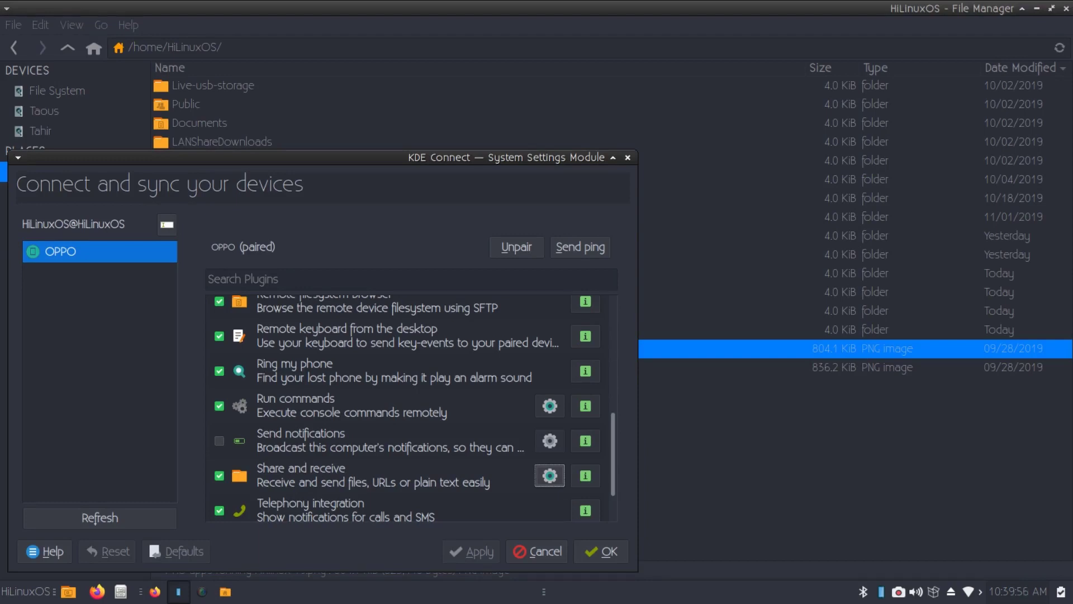
scroll(414, 408, "down", 1)
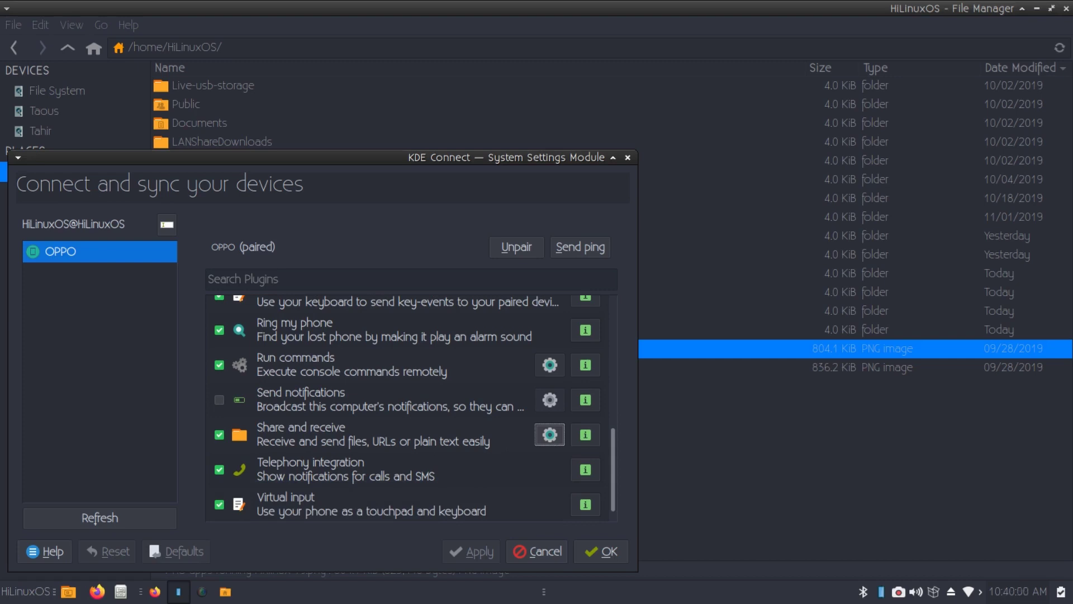
left_click(880, 590)
mouse_move(939, 569)
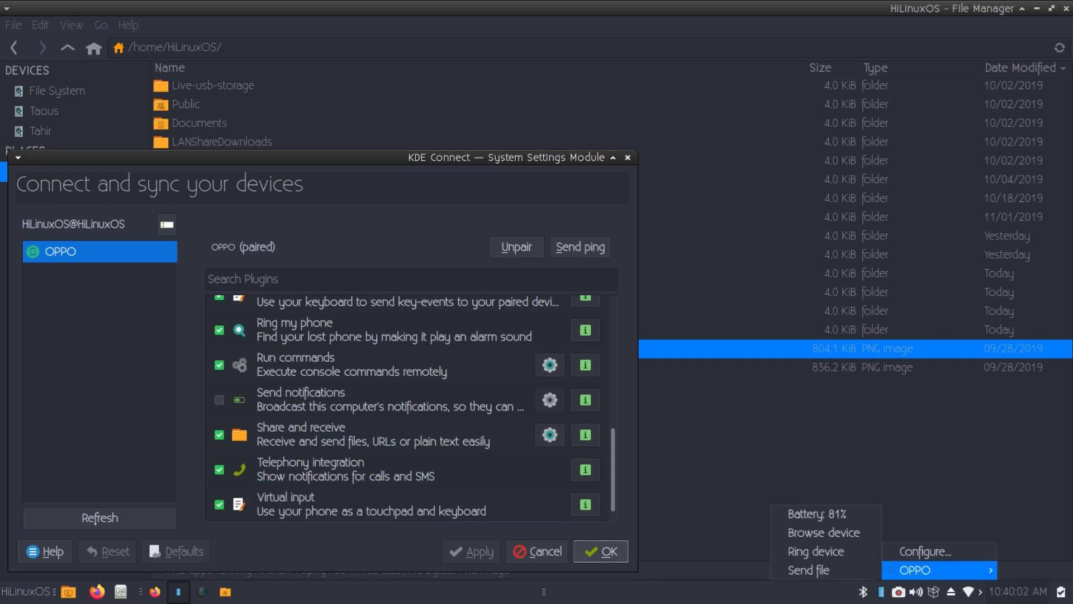